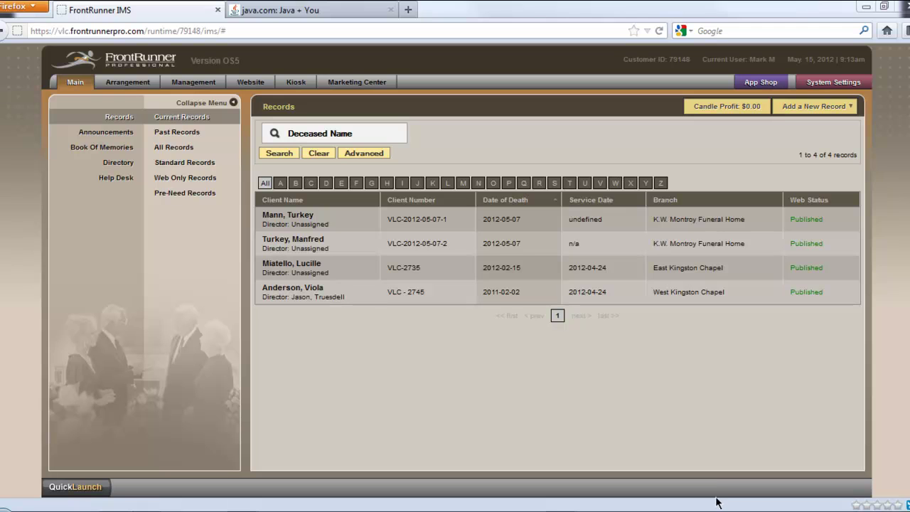
Step: Check and close the java.com page, and open Forms Printing for the East Kingston Chapel record
left_click(339, 10)
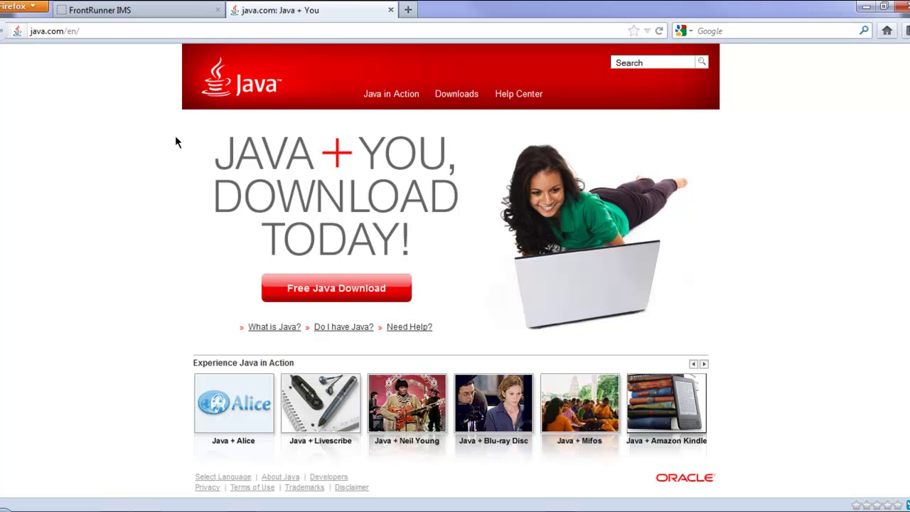
left_click(391, 10)
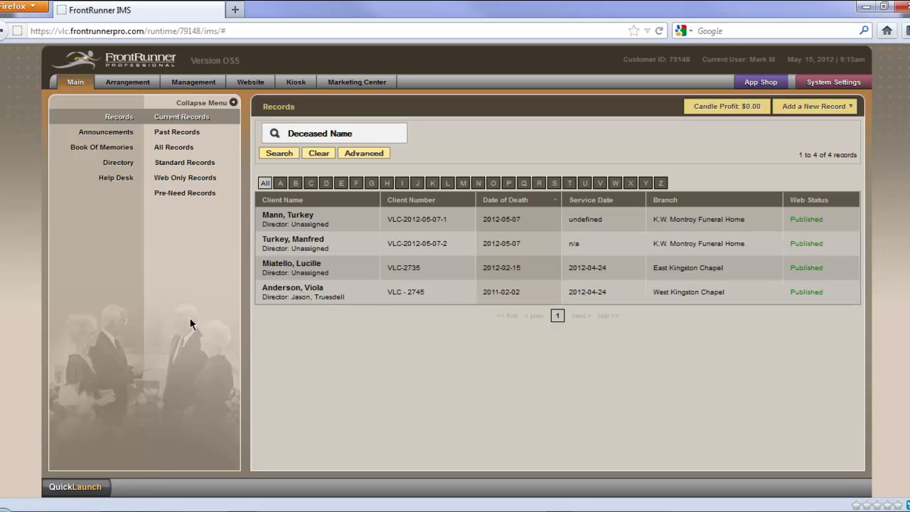
left_click(294, 275)
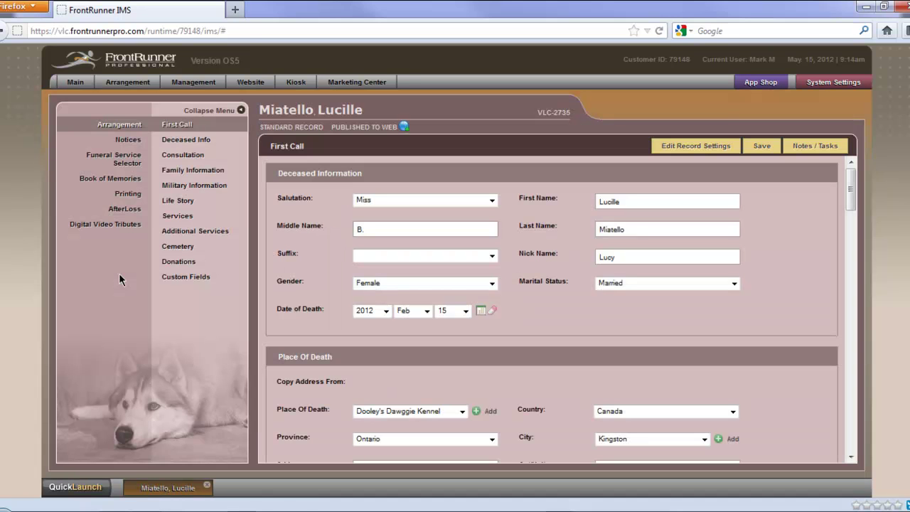
left_click(128, 194)
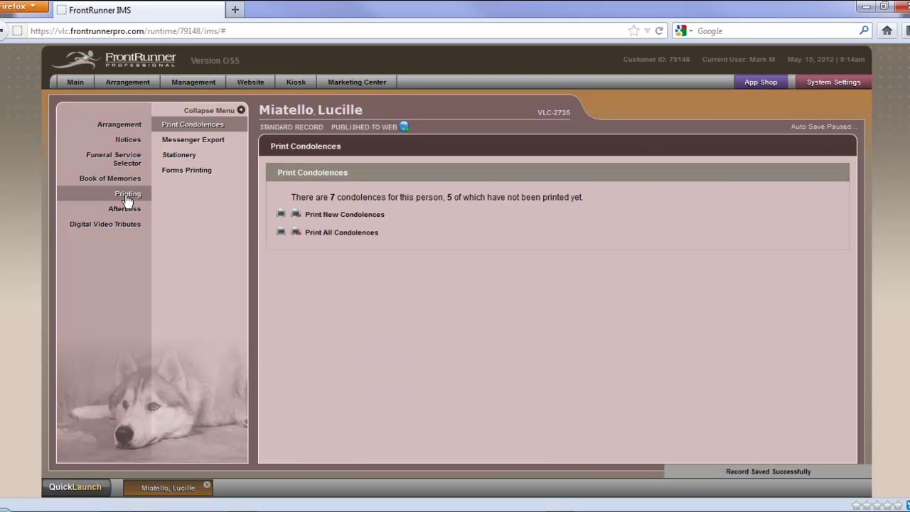
left_click(189, 172)
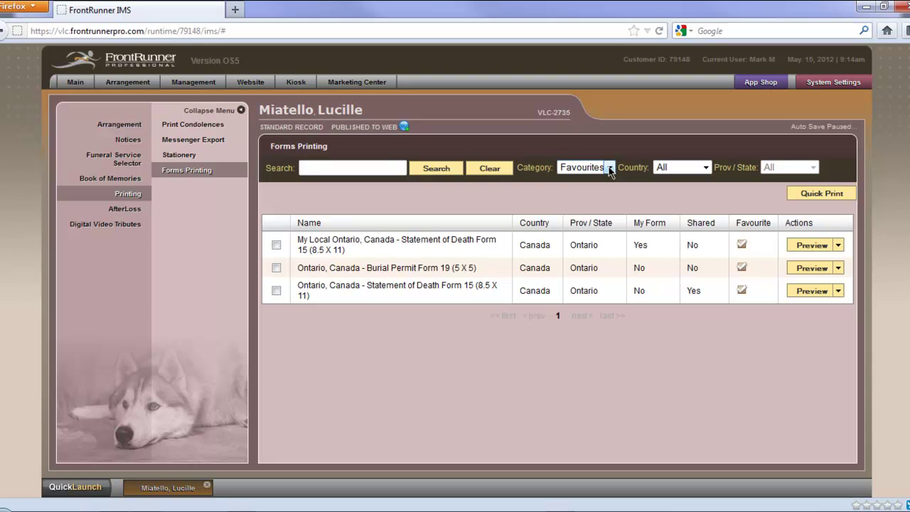
Step: Filter the forms list to the Master Forms category, country Canada and province Ontario
left_click(609, 168)
left_click(608, 194)
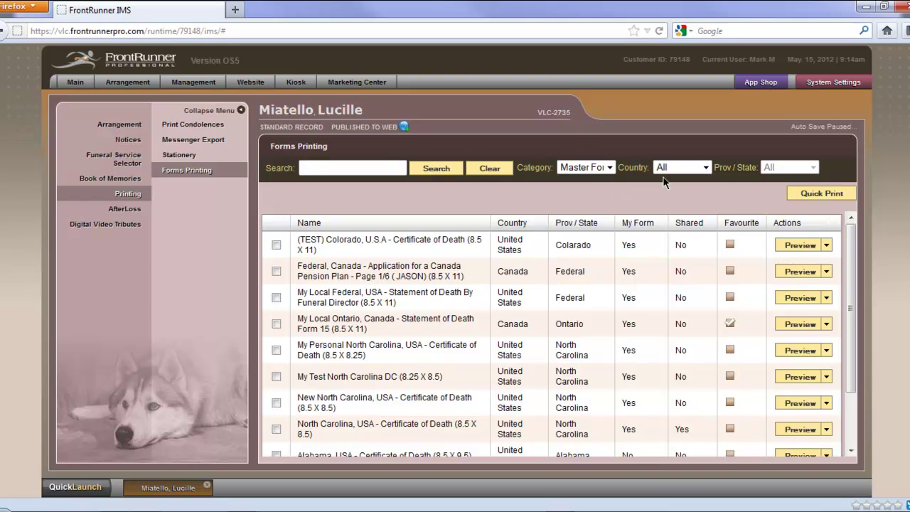
left_click(706, 167)
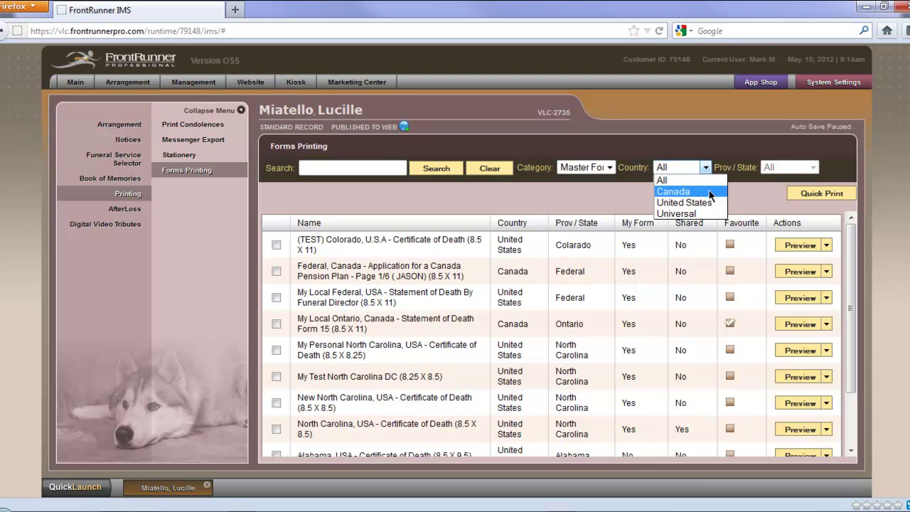
left_click(710, 193)
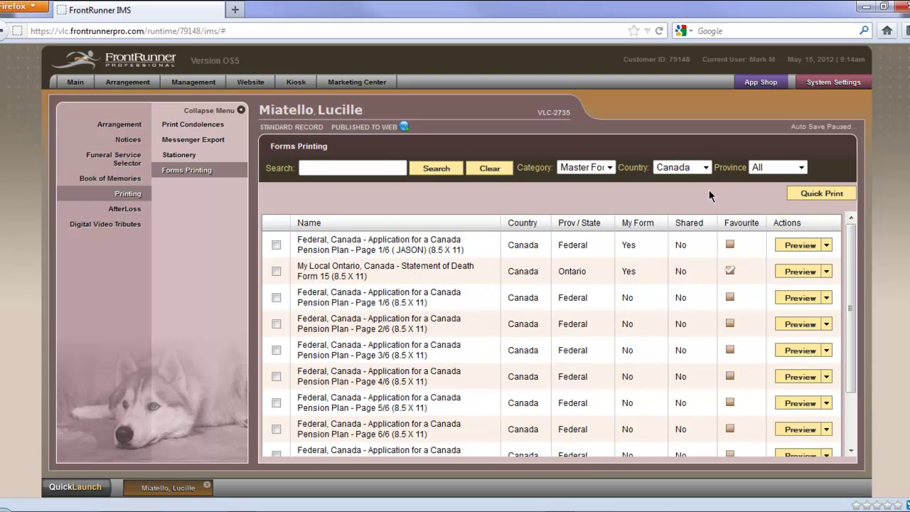
left_click(801, 169)
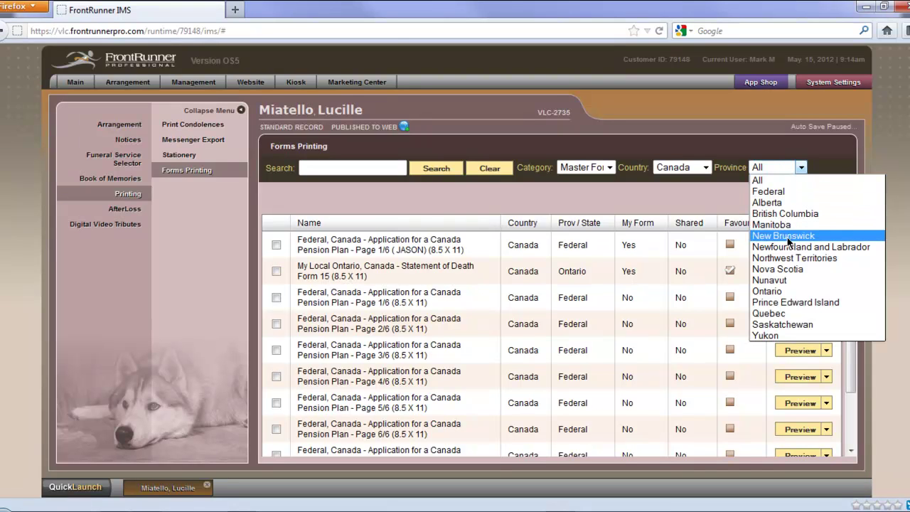
left_click(787, 293)
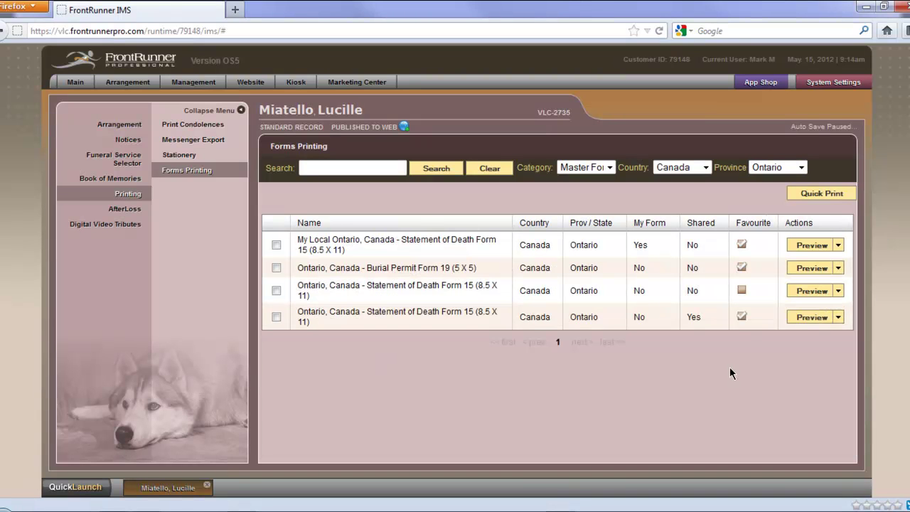
Step: Remove the My Local Form 15, Burial Permit Form 19 and last-listed Form 15 from the favourites, and mark all three as favourites again
left_click(742, 245)
left_click(742, 267)
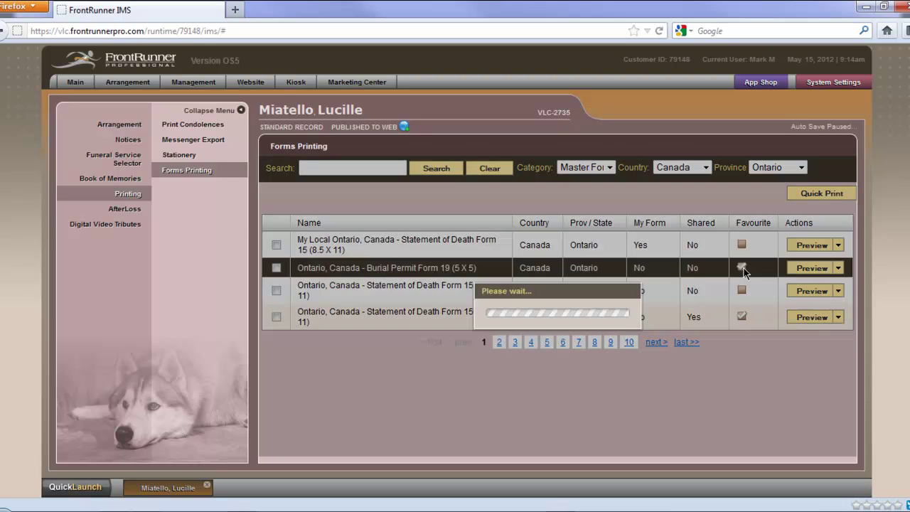
left_click(744, 316)
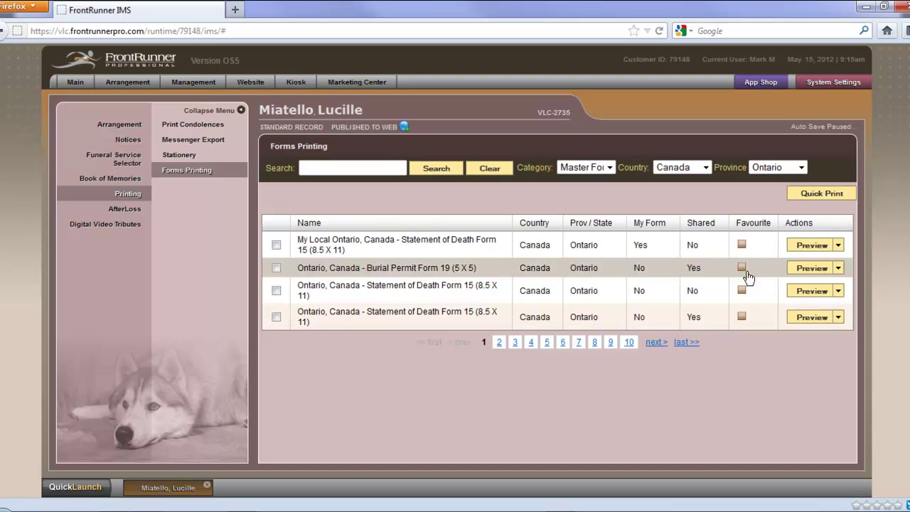
left_click(742, 246)
left_click(742, 268)
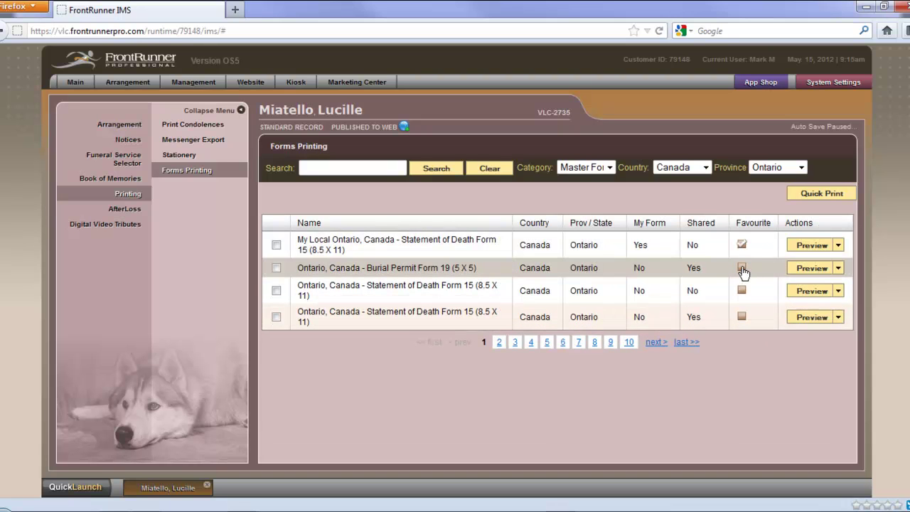
left_click(742, 317)
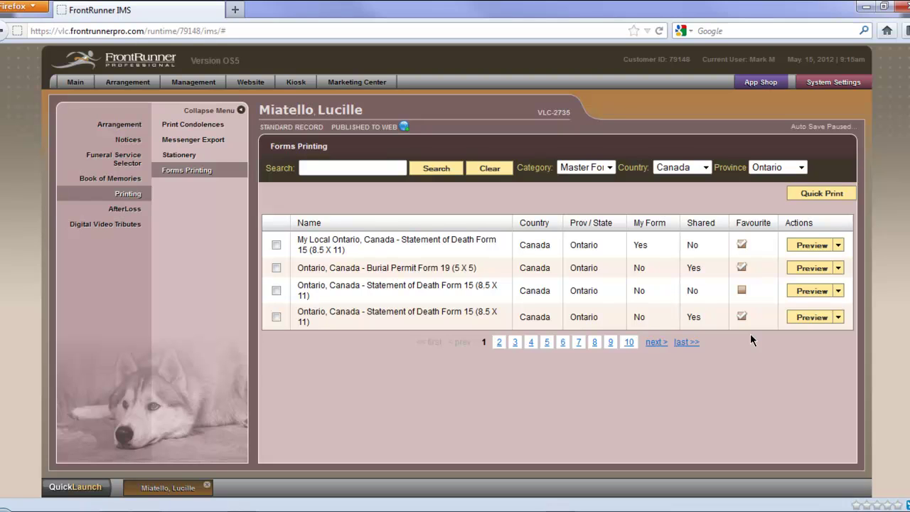
Step: Filter the Canadian master forms to Federal, and switch the category filter to Favourites
left_click(804, 169)
left_click(799, 190)
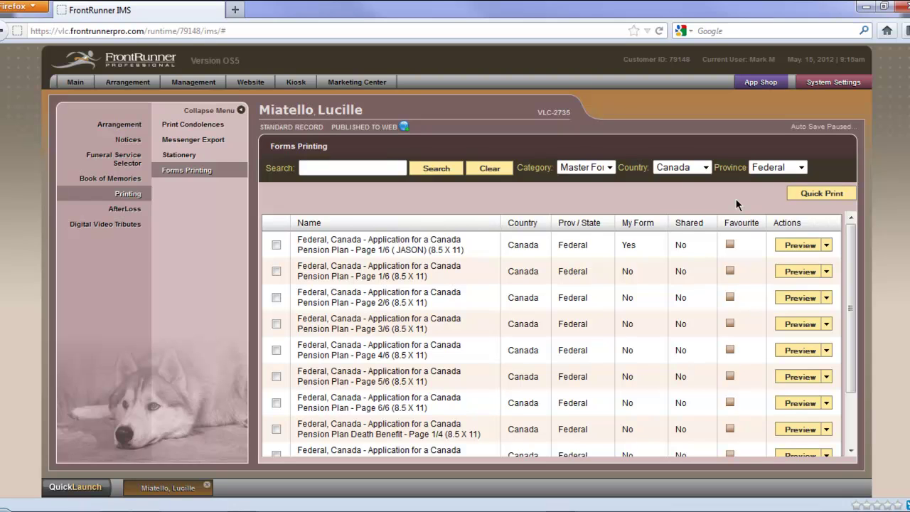
left_click(613, 169)
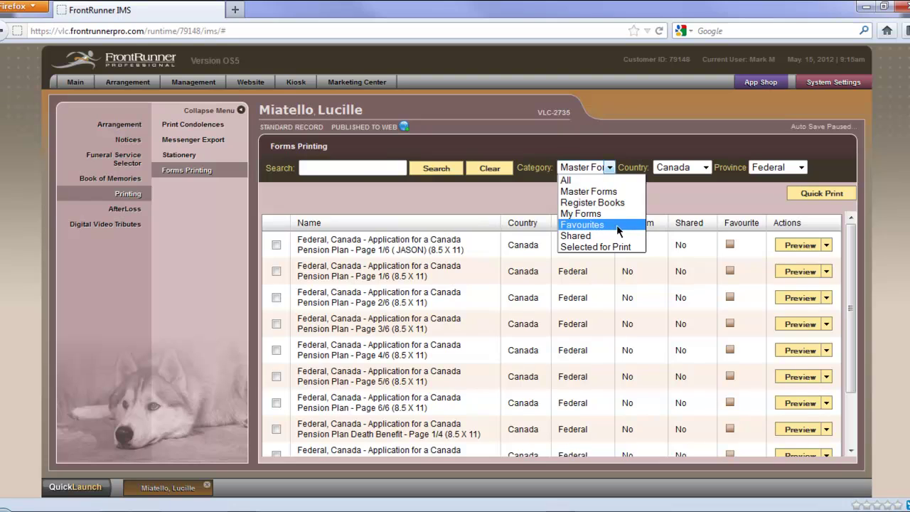
left_click(617, 225)
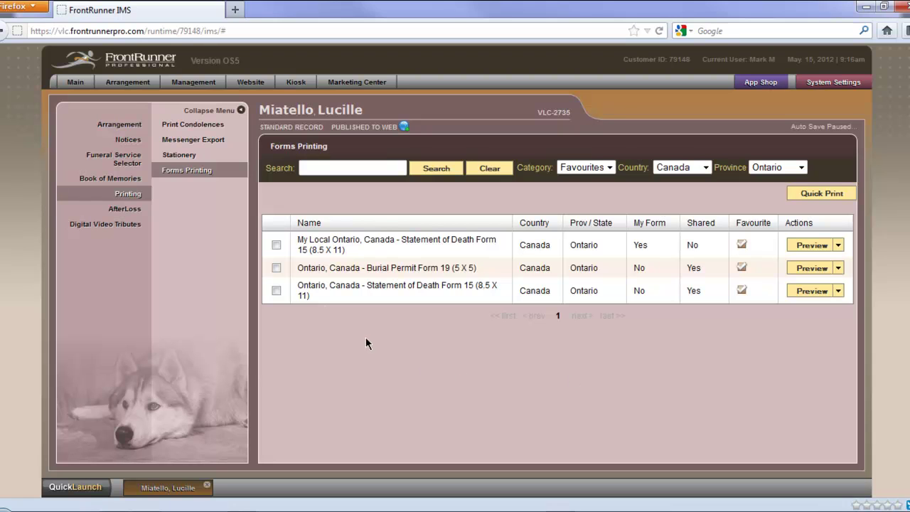
Step: Select all three favourite Ontario forms for printing, and deselect them again
left_click(277, 245)
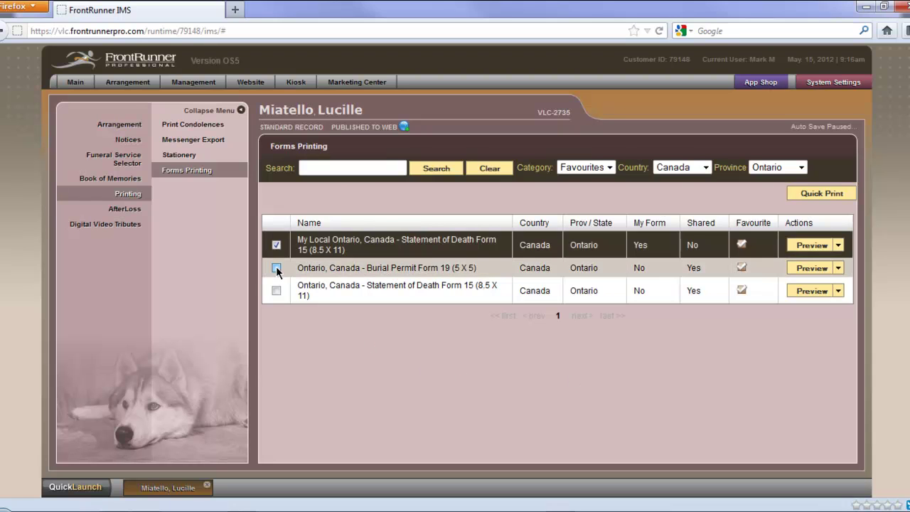
left_click(276, 268)
left_click(276, 290)
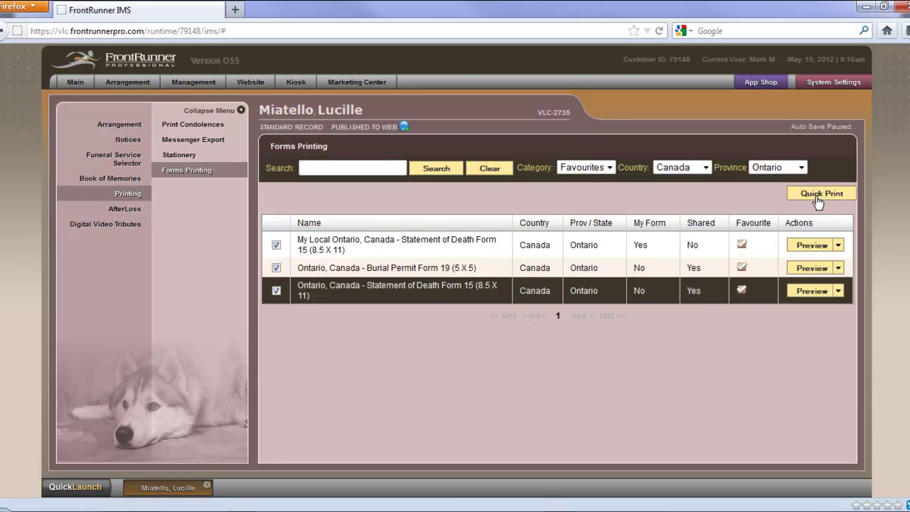
left_click(277, 290)
left_click(277, 267)
left_click(277, 245)
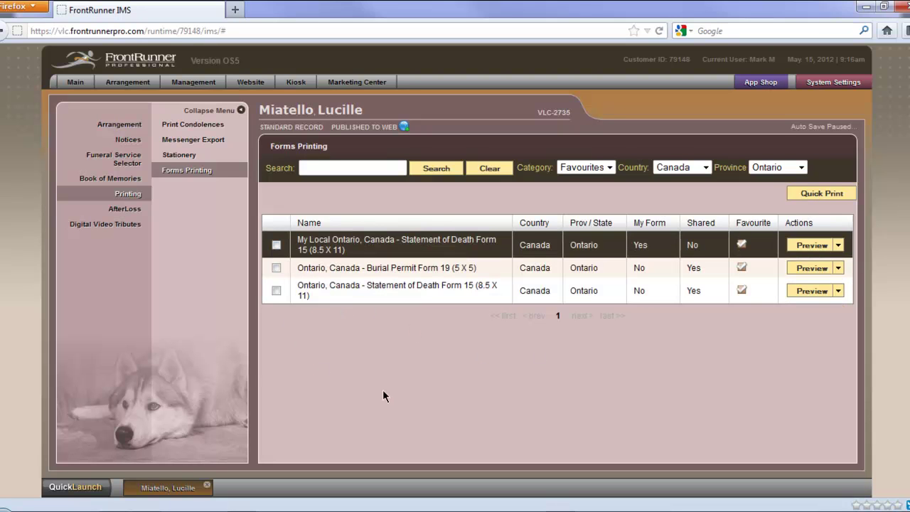
Step: Open the preview of the My Local Ontario Statement of Death Form 15 and look through its filled-in fields
left_click(808, 246)
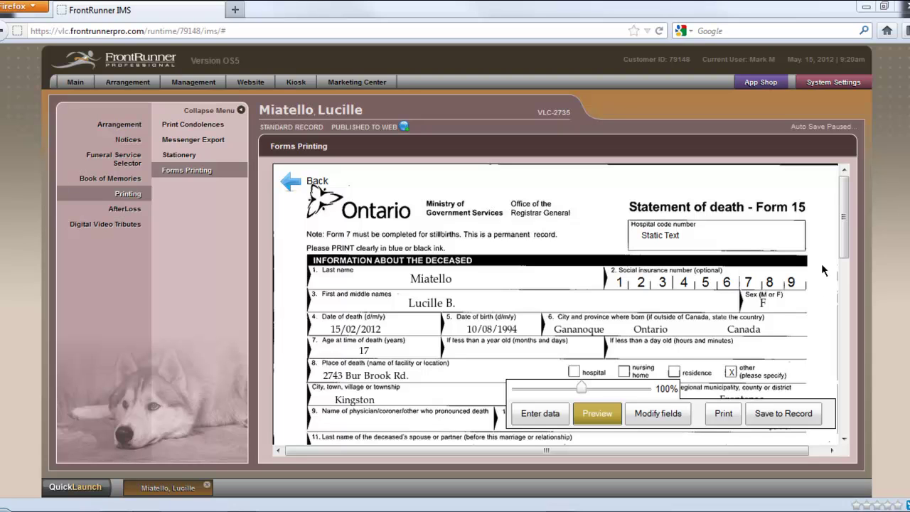
left_click_drag(846, 246, 855, 277)
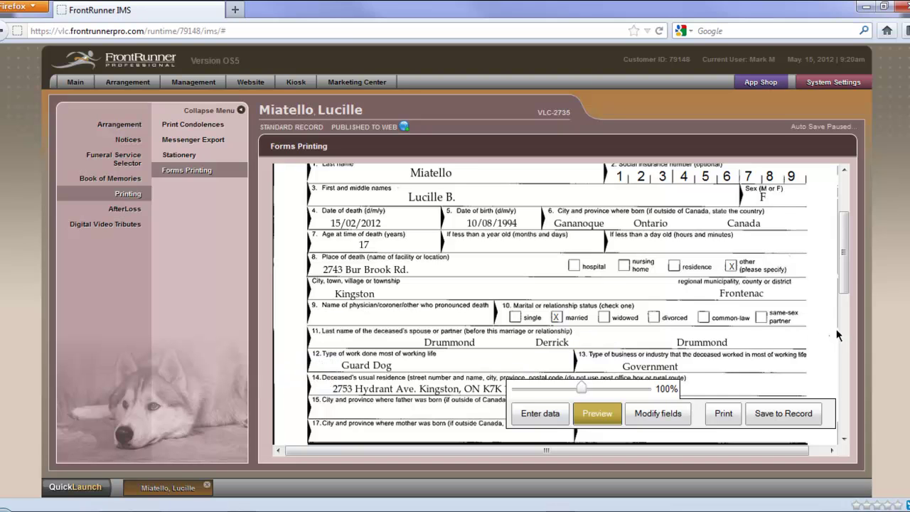
left_click_drag(843, 260, 843, 224)
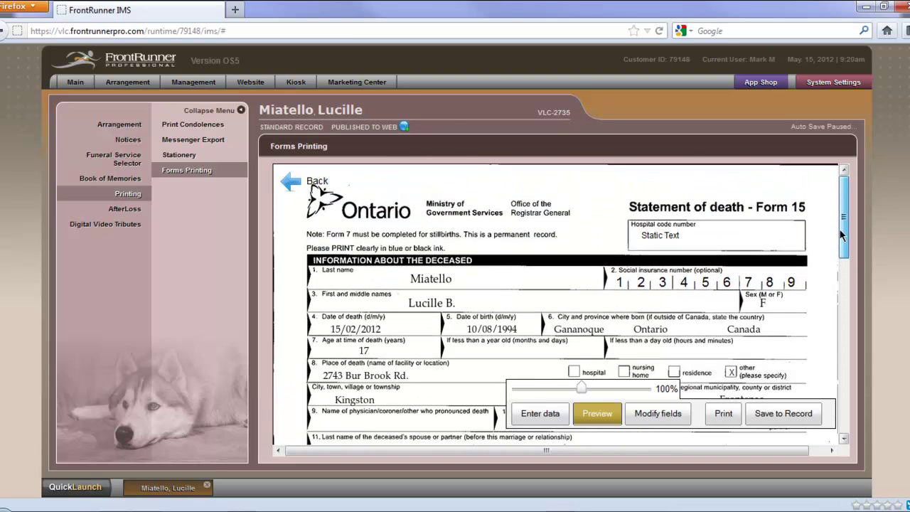
Step: Replace the form's Place of Death - Other text with "Kennel", save it to the record and return to the preview
left_click(545, 414)
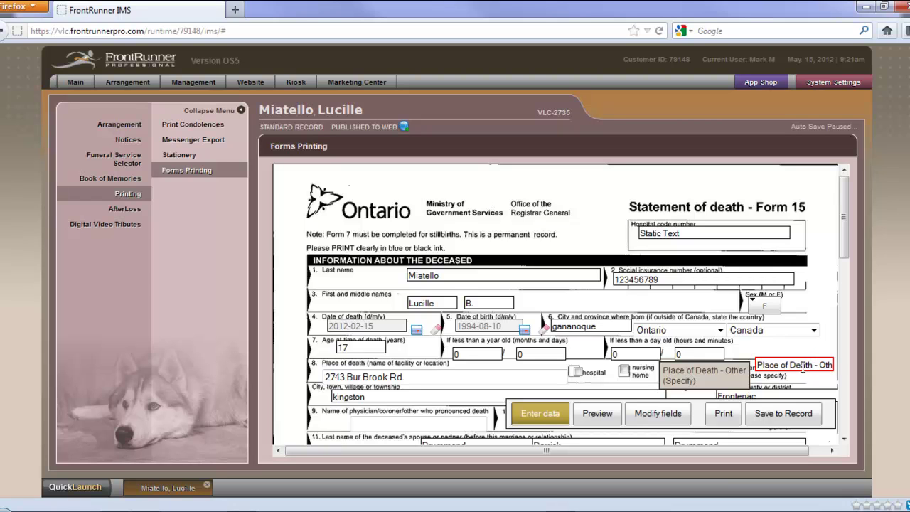
left_click_drag(758, 364, 840, 370)
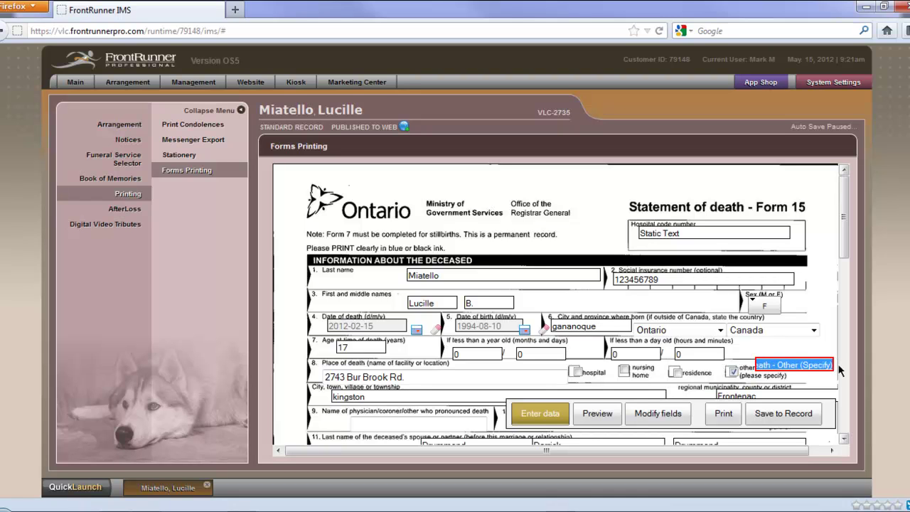
key("BackSpace")
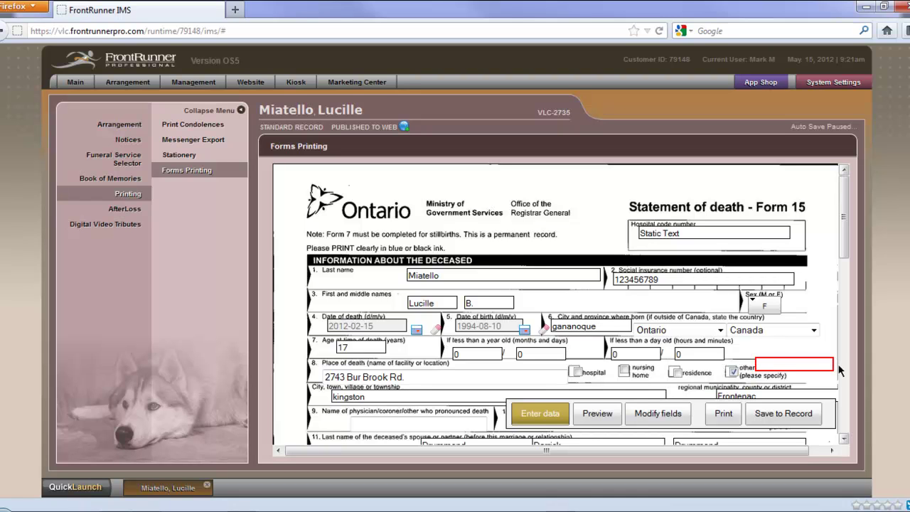
type("Kennel")
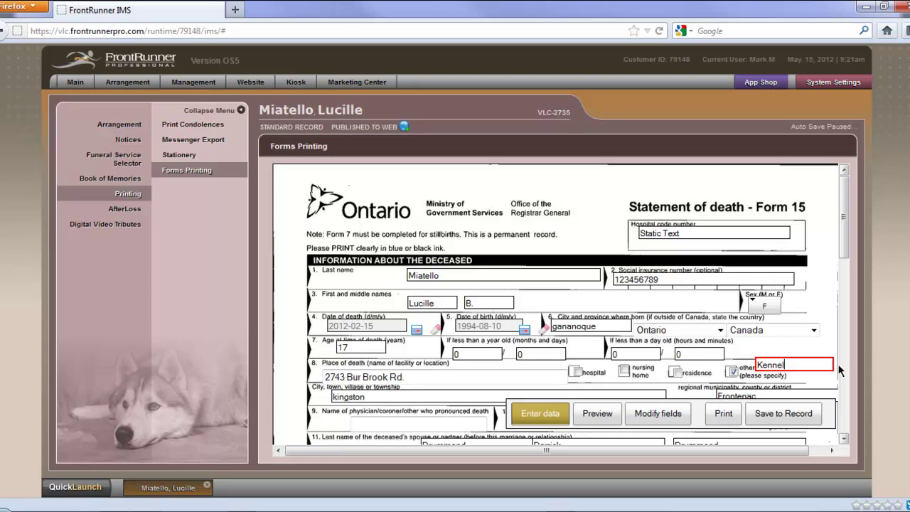
left_click(781, 414)
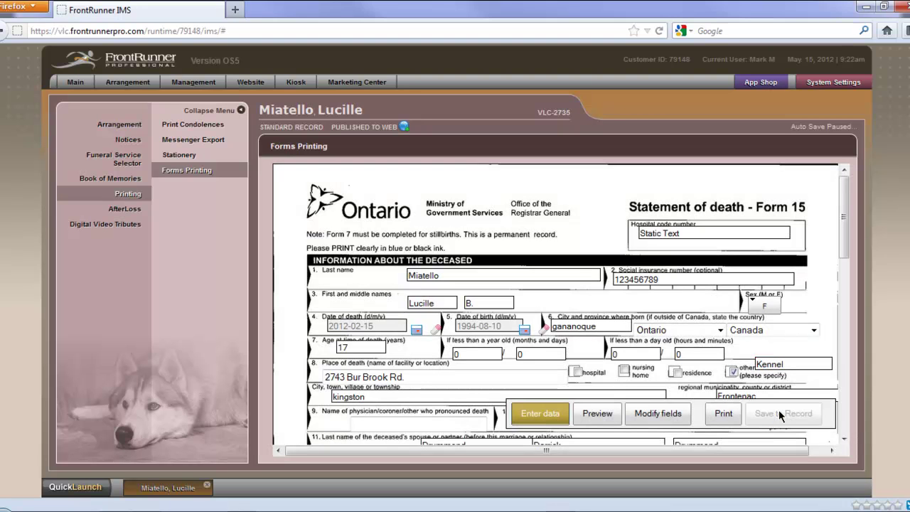
left_click(611, 418)
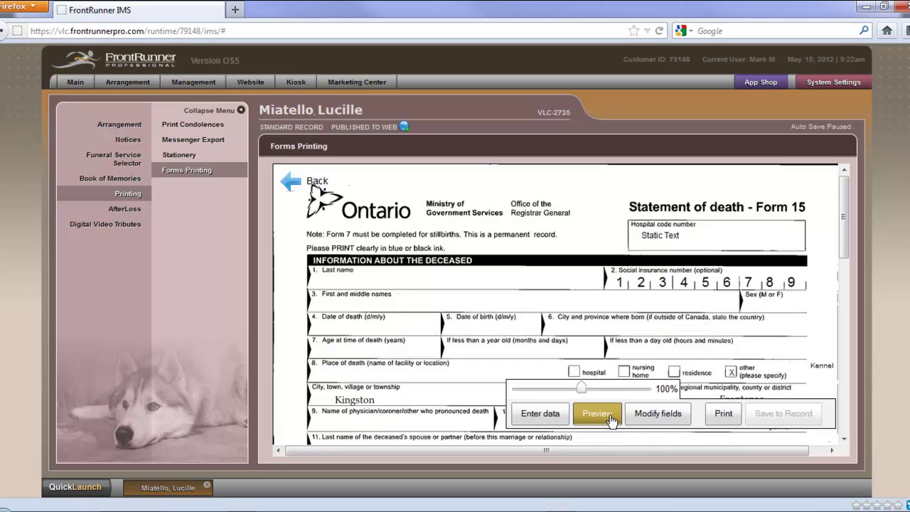
Step: Start printing the form with its background, check the available printers, and cancel the print job
left_click(718, 416)
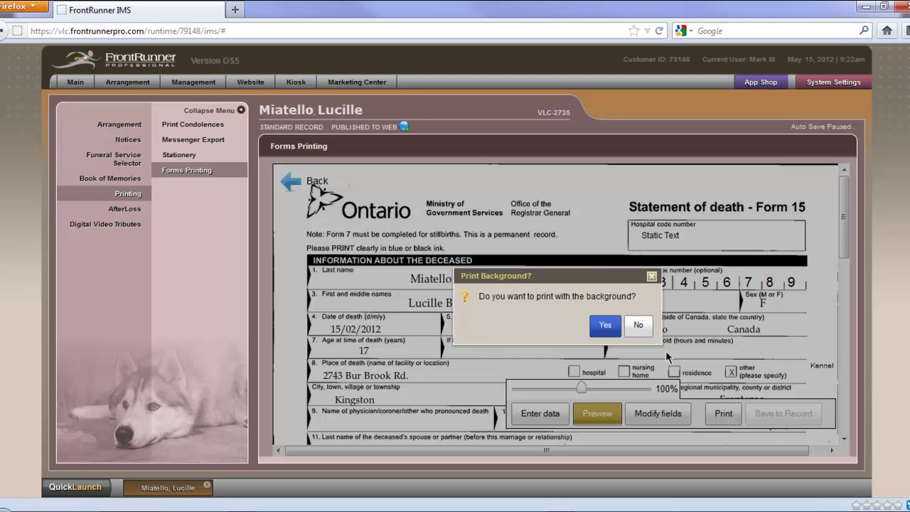
left_click(605, 327)
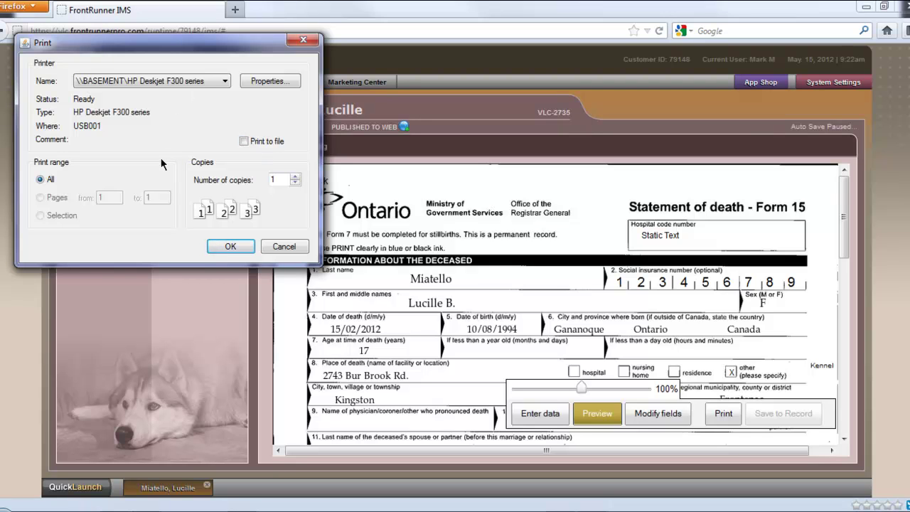
left_click(225, 82)
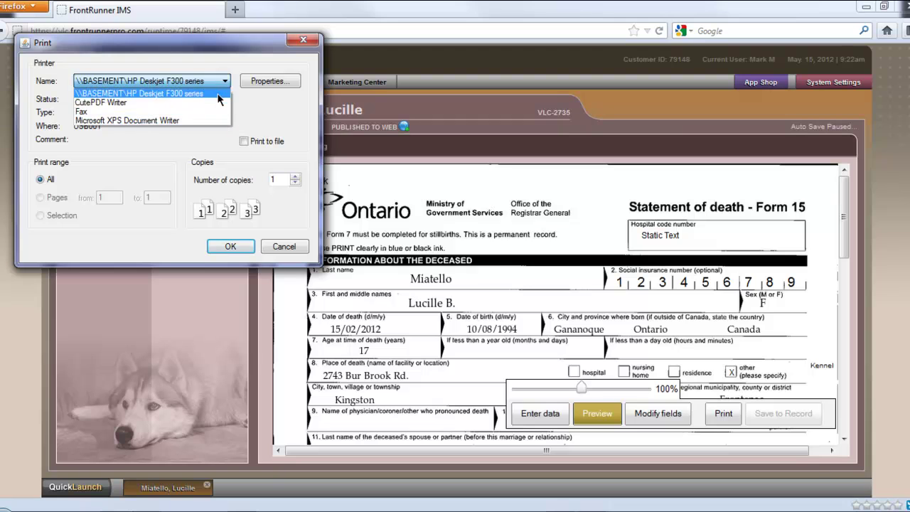
left_click(263, 116)
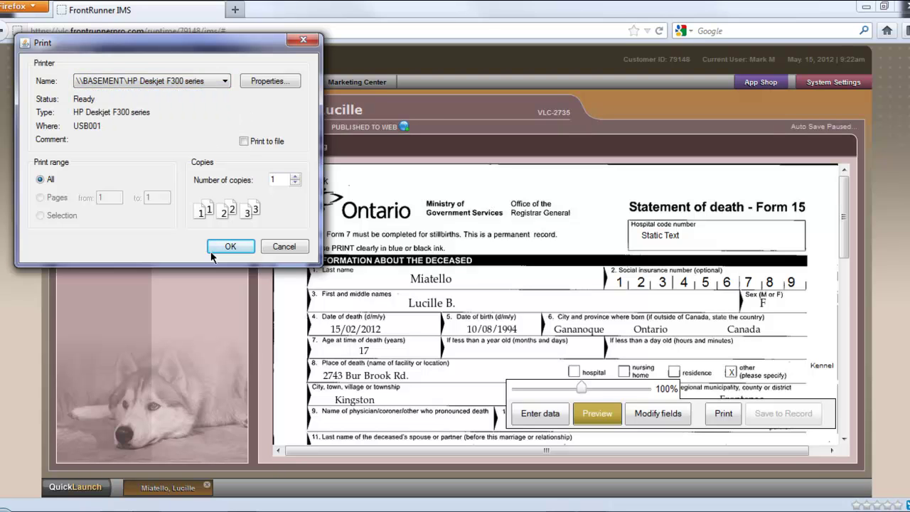
left_click(283, 246)
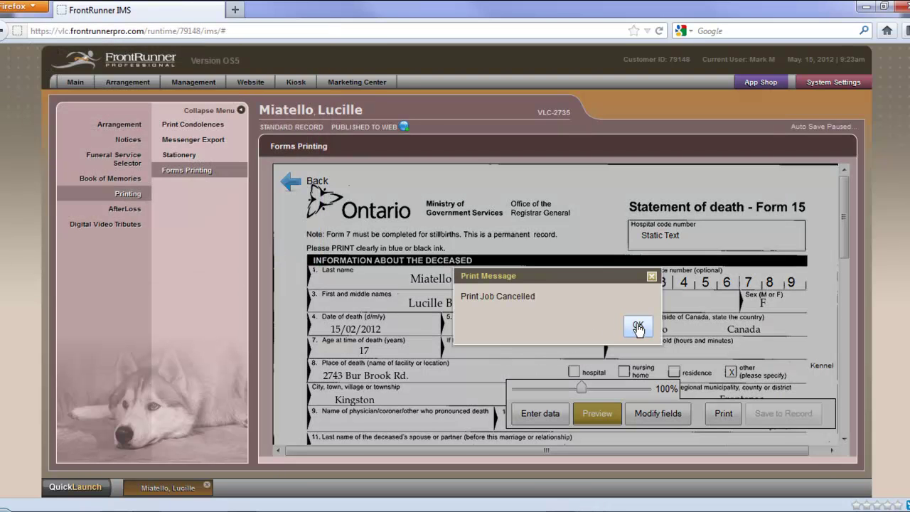
left_click(636, 325)
left_click_drag(840, 244, 854, 287)
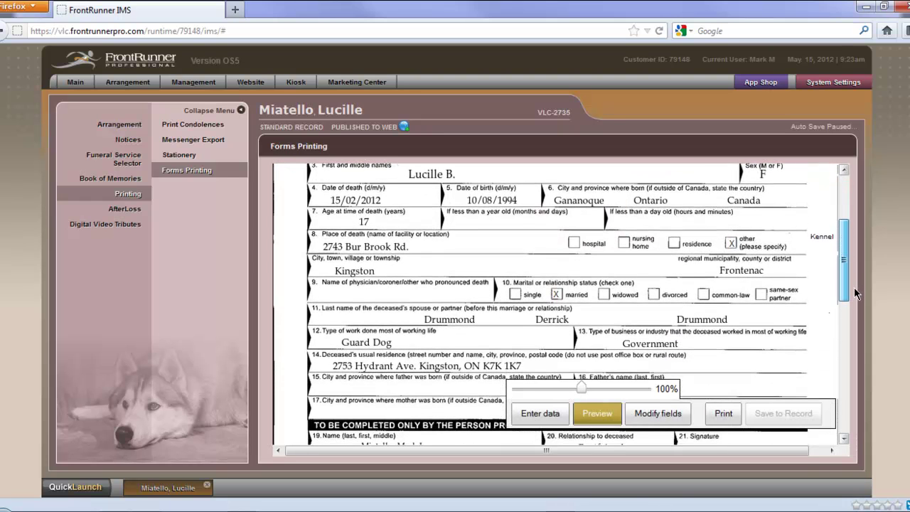
Step: Open the form's fields for modification and nudge the Other Place of Death - City field slightly up and to the left
left_click(656, 416)
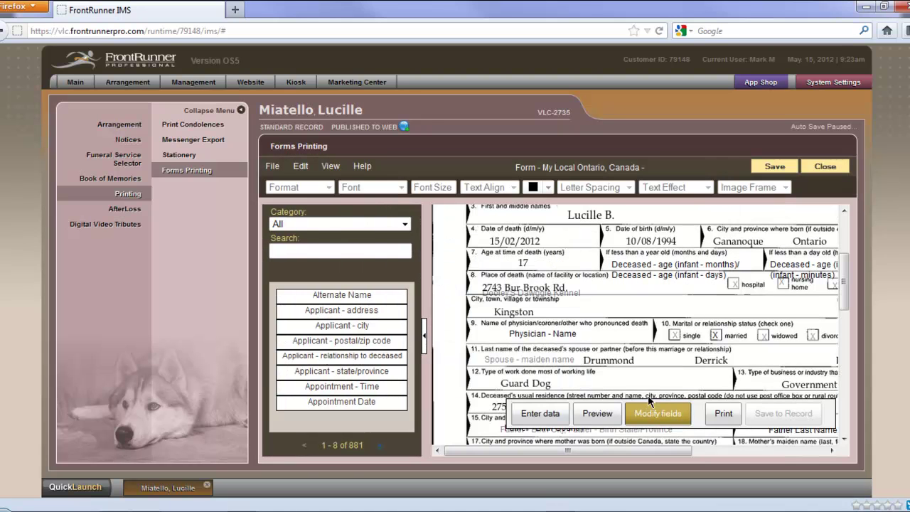
left_click(520, 310)
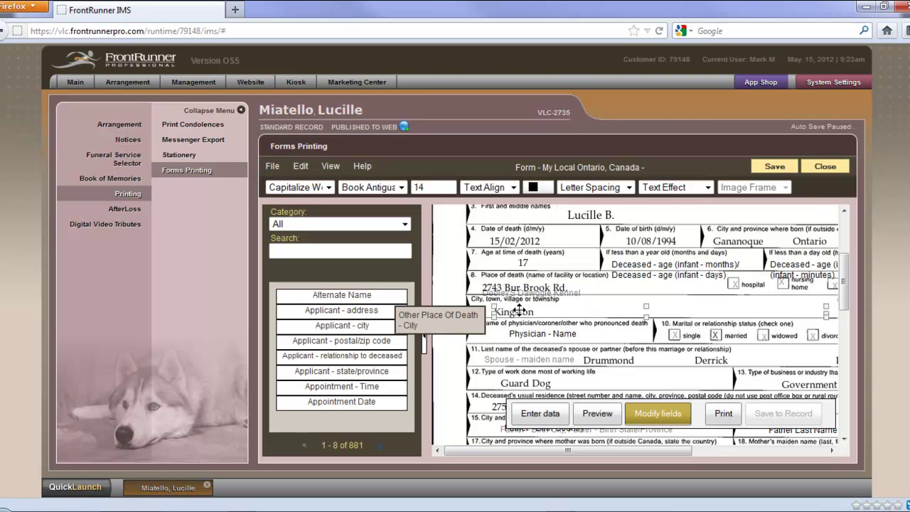
mouse_move(520, 311)
left_mouse_down()
mouse_move(656, 306)
mouse_move(515, 307)
left_mouse_up()
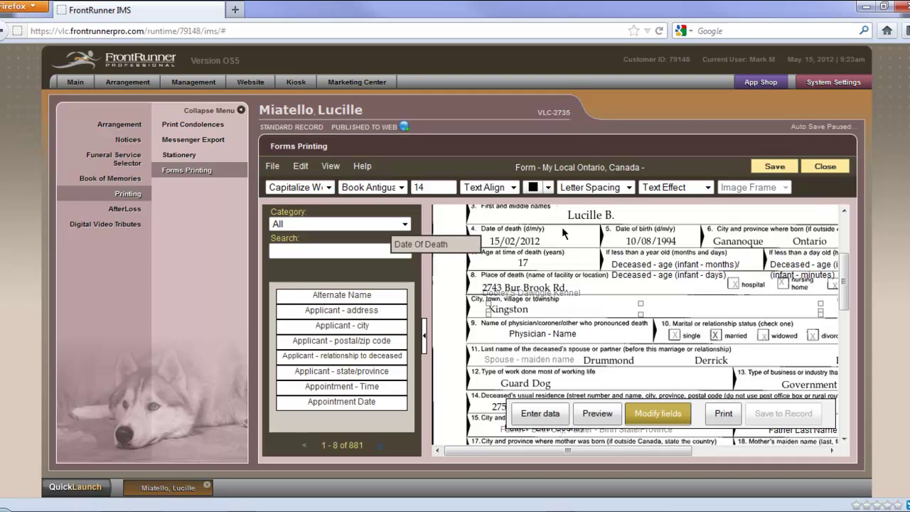
Step: Try Center text alignment on the Other Place of Death - City field, and set it to Left
left_click(512, 188)
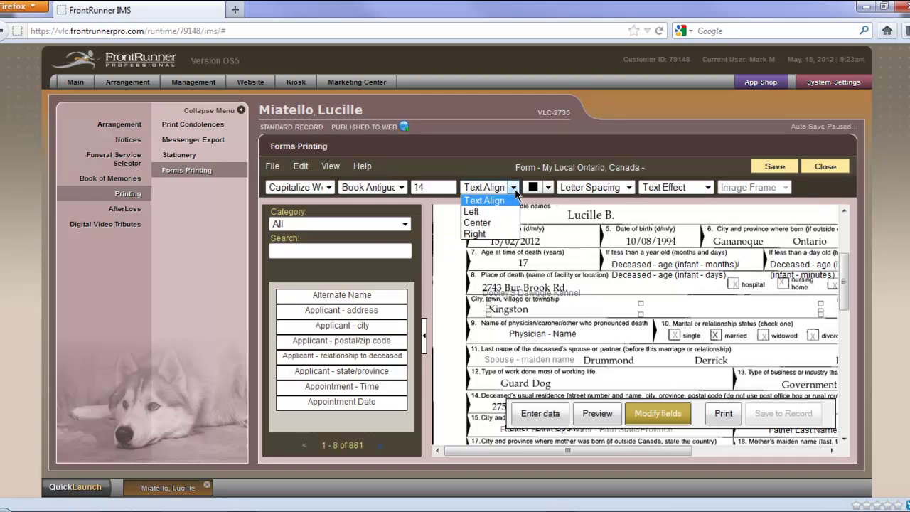
left_click(500, 223)
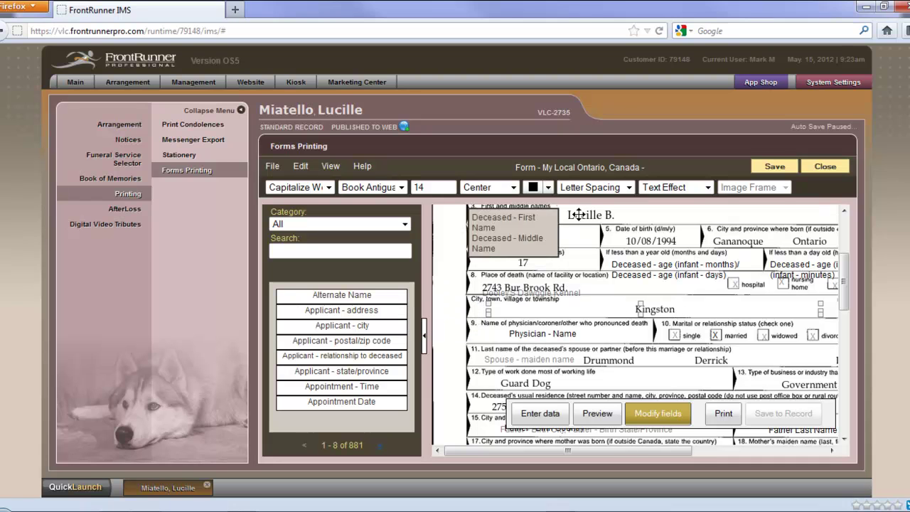
left_click(513, 187)
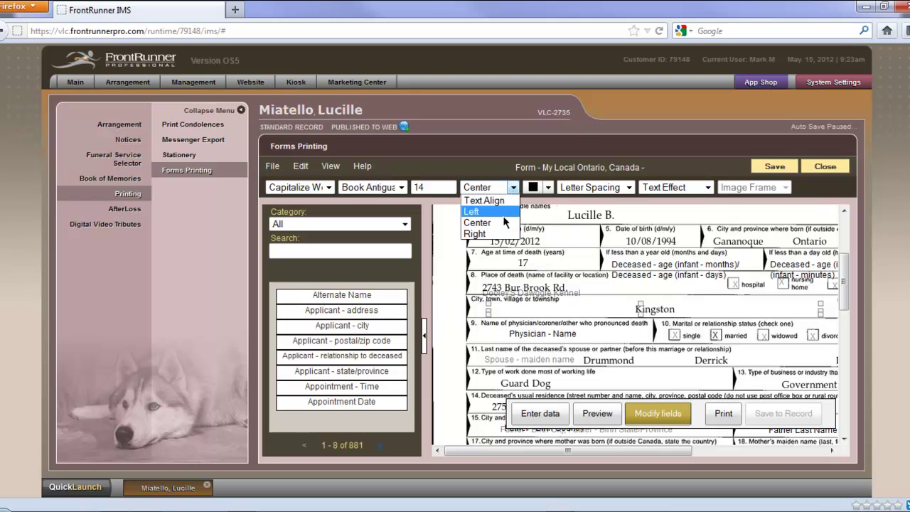
left_click(499, 215)
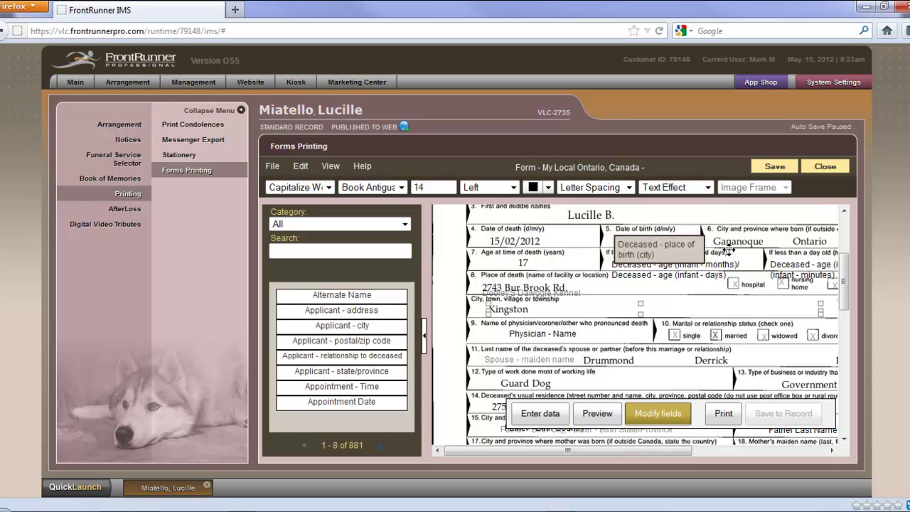
Step: Align the top edges of the date of death, date of birth, birthplace city and birthplace province fields
left_click(524, 240)
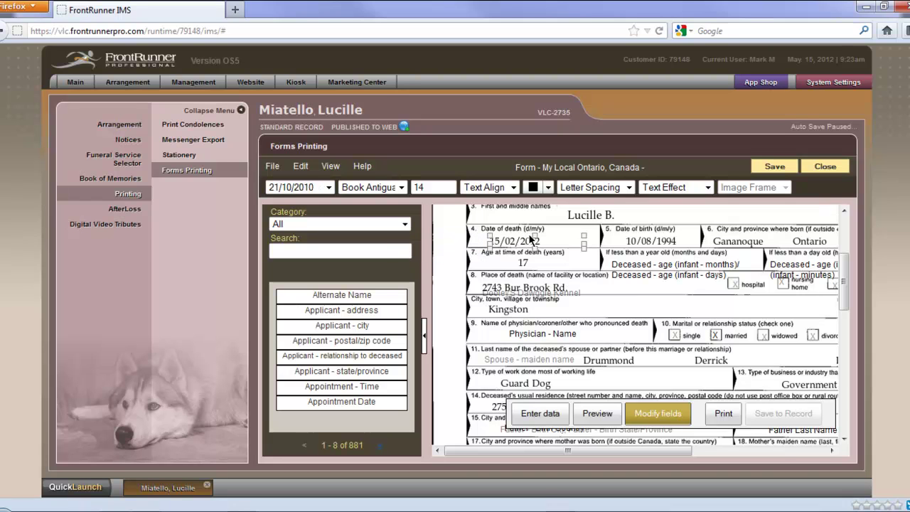
left_click(643, 244, "shift")
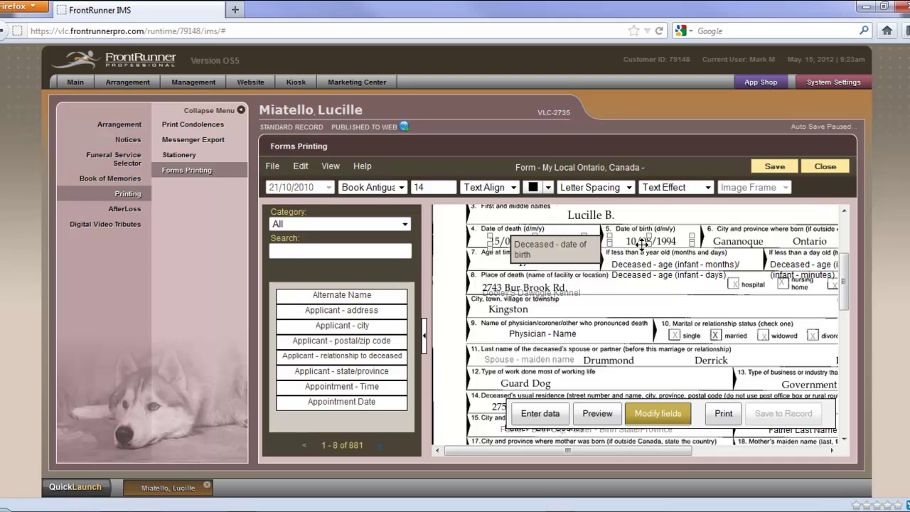
left_click(736, 243, "shift")
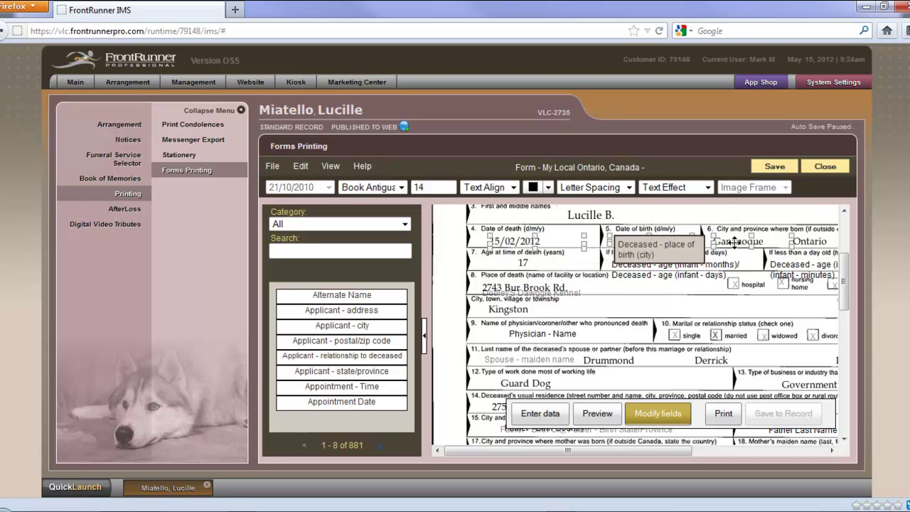
left_click(811, 242, "shift")
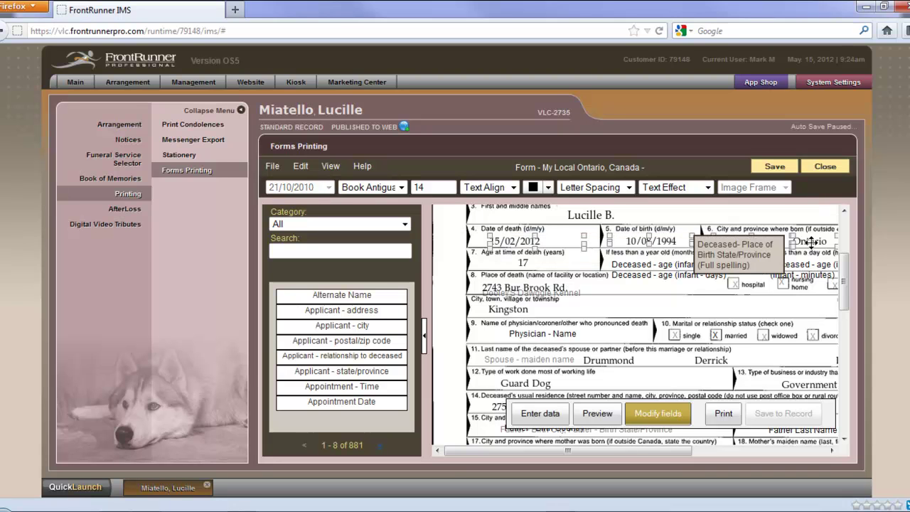
right_click(750, 244)
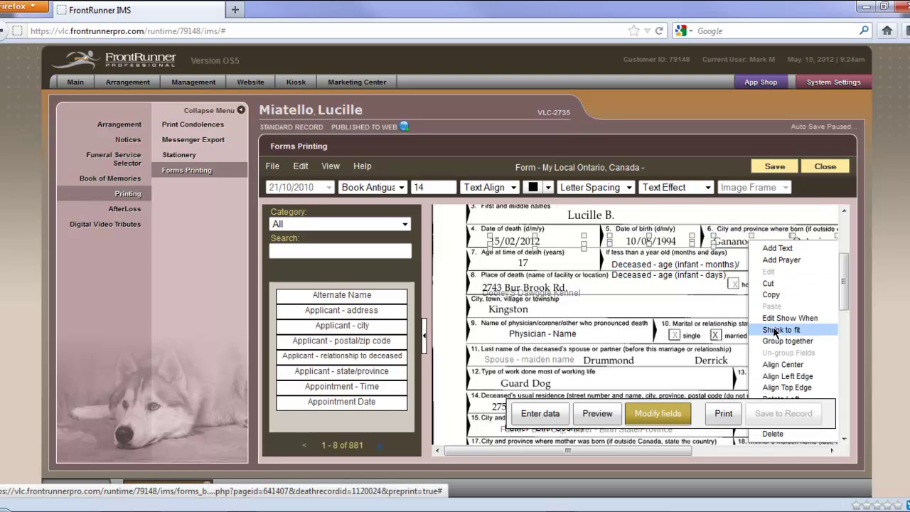
left_click(783, 387)
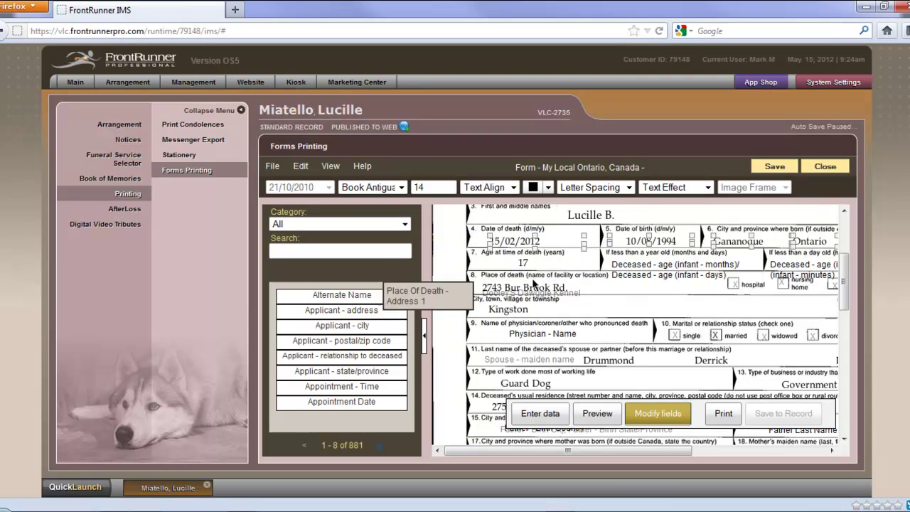
Step: Align the left edges of the date of death, age, place of death address, city and physician name fields, and preview the form
left_click(525, 243)
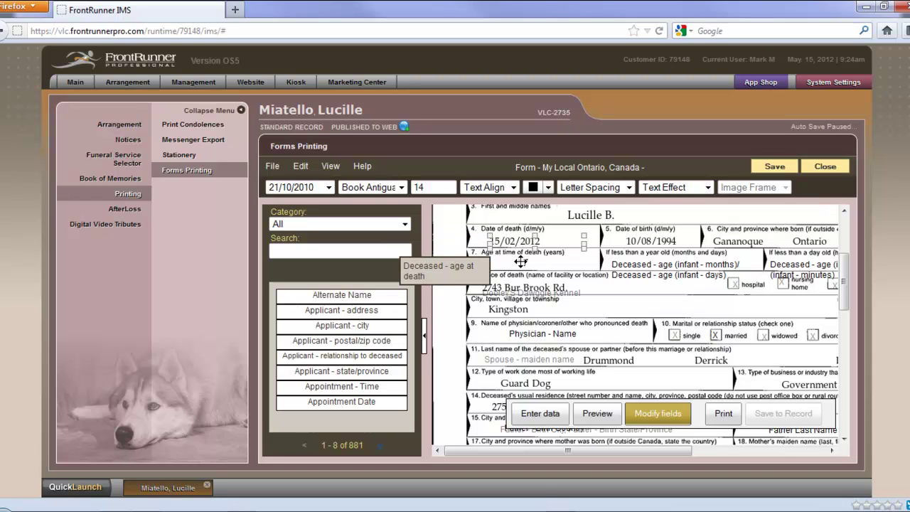
left_click(521, 261, "shift")
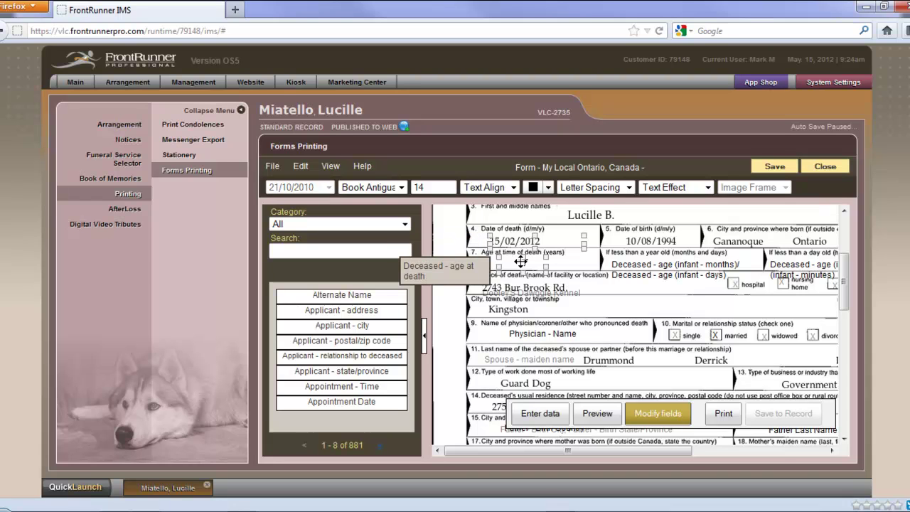
left_click(541, 295, "shift")
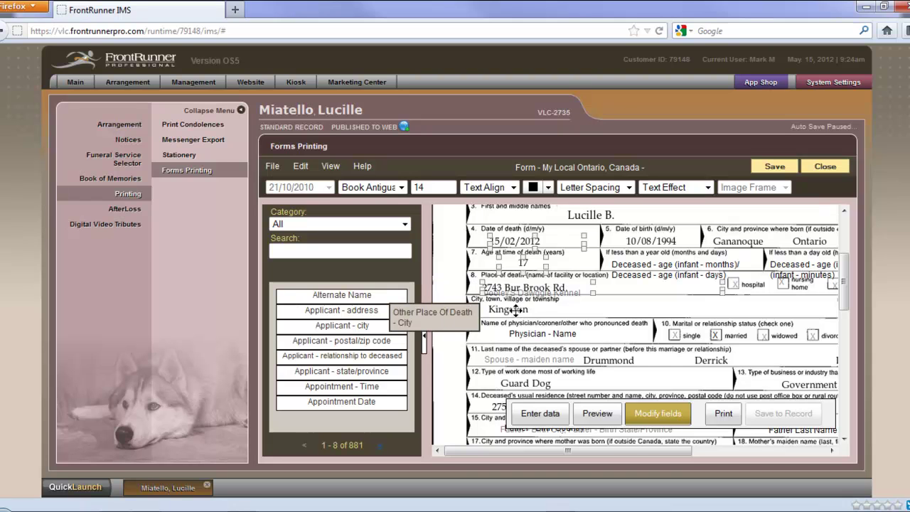
left_click(519, 311, "shift")
left_click(527, 334, "shift")
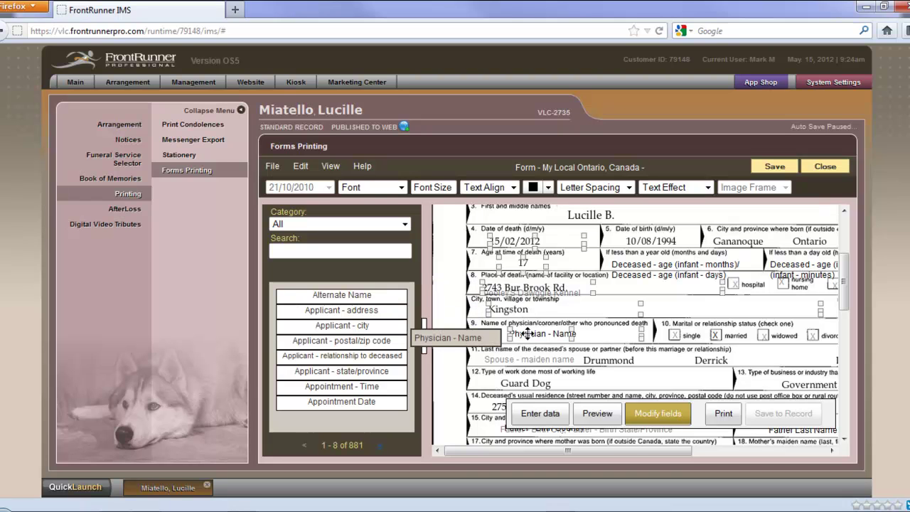
right_click(532, 332)
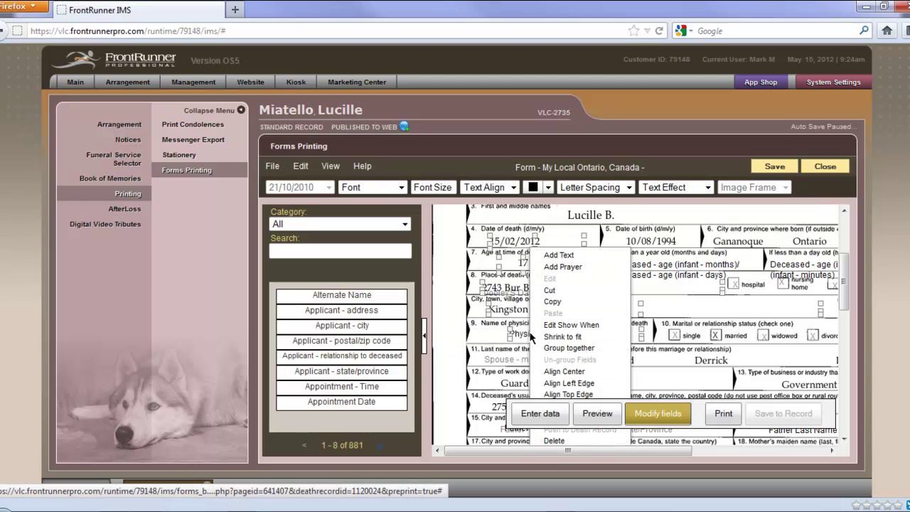
left_click(556, 384)
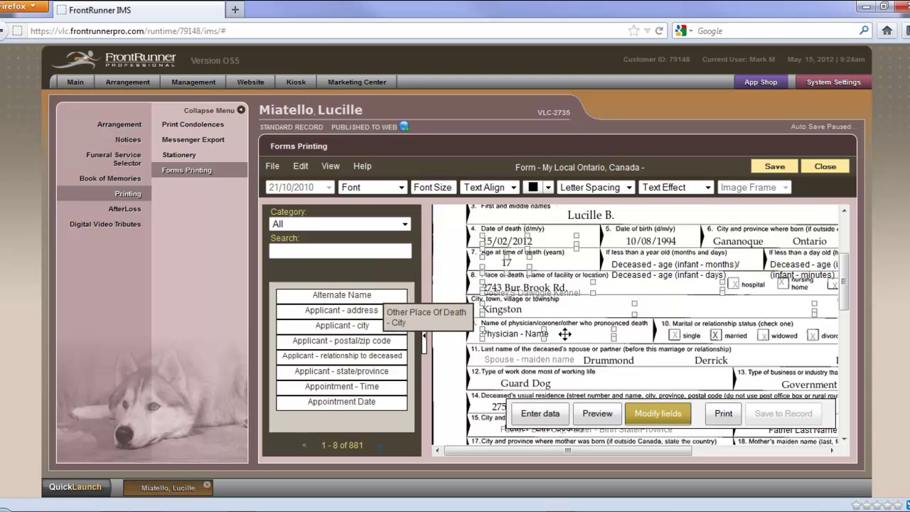
left_click(598, 414)
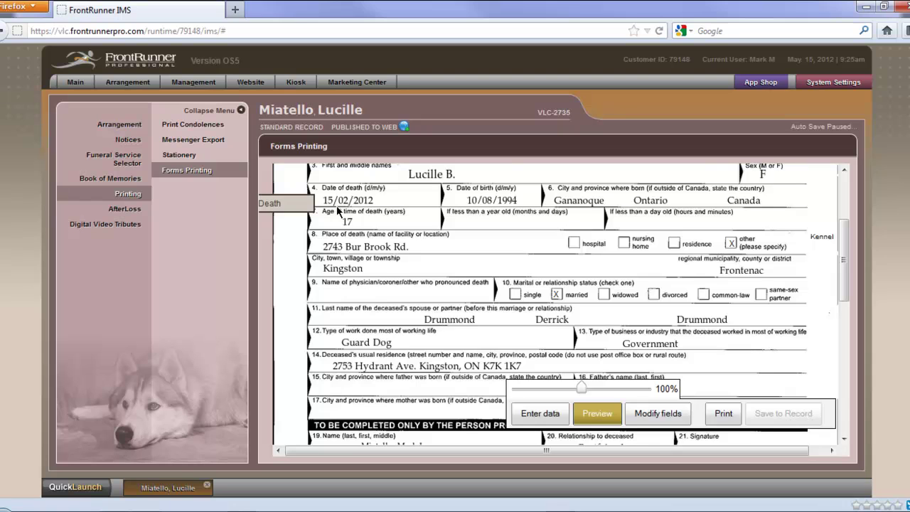
Step: Copy the shared Ontario, Canada - Statement of Death Form 15 from the forms list, adding "1" before its name
left_click(188, 172)
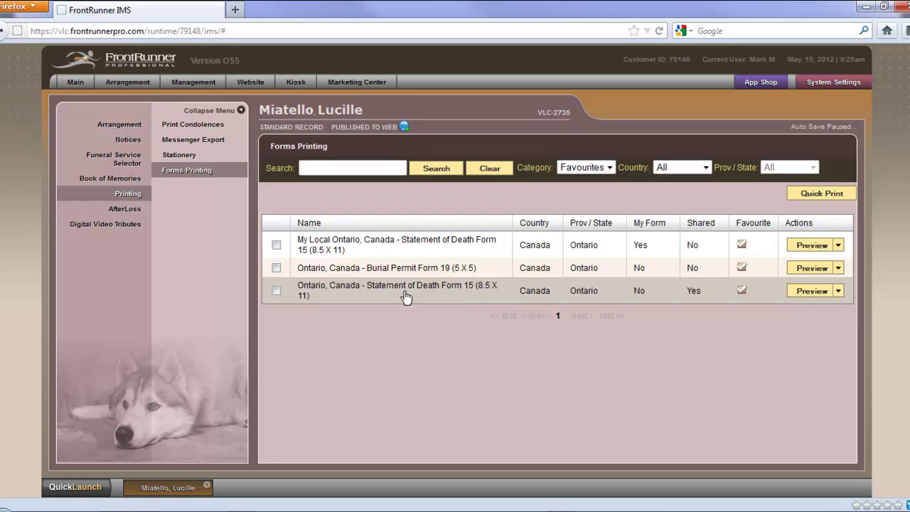
left_click(840, 293)
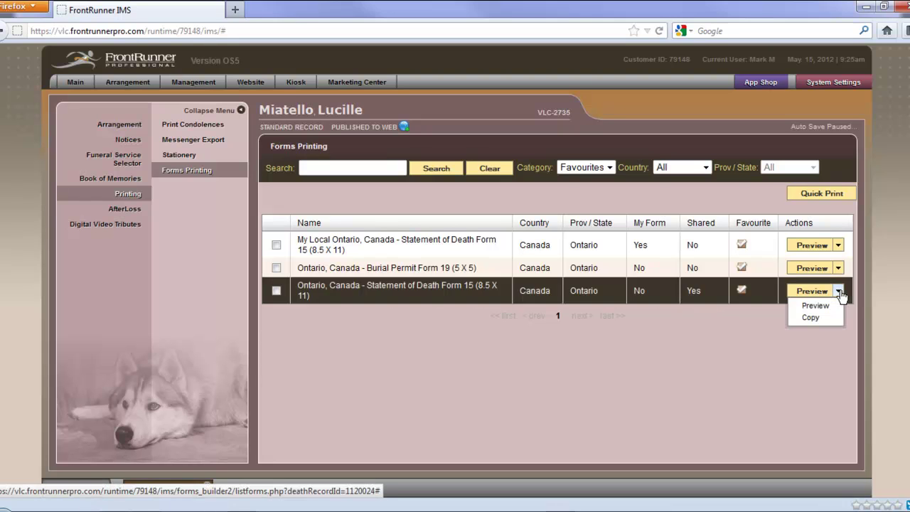
left_click(811, 318)
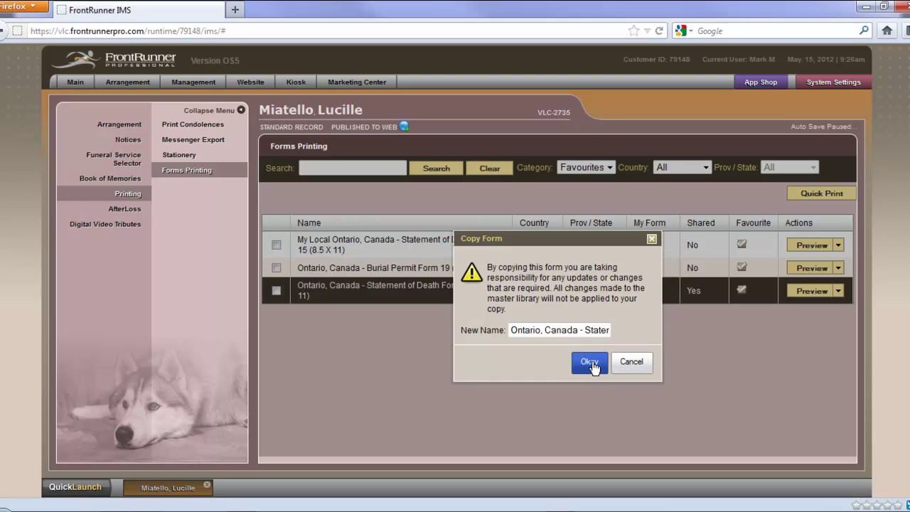
left_click(496, 329)
type("1")
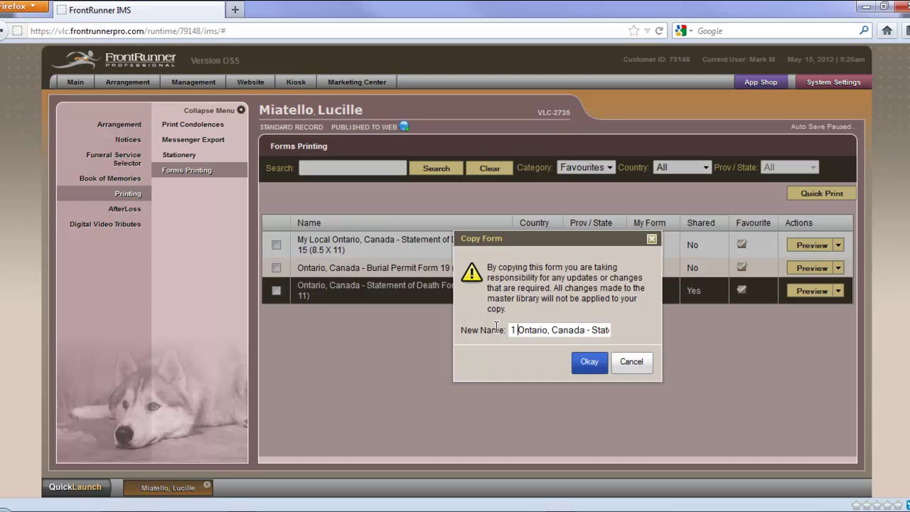
left_click(584, 361)
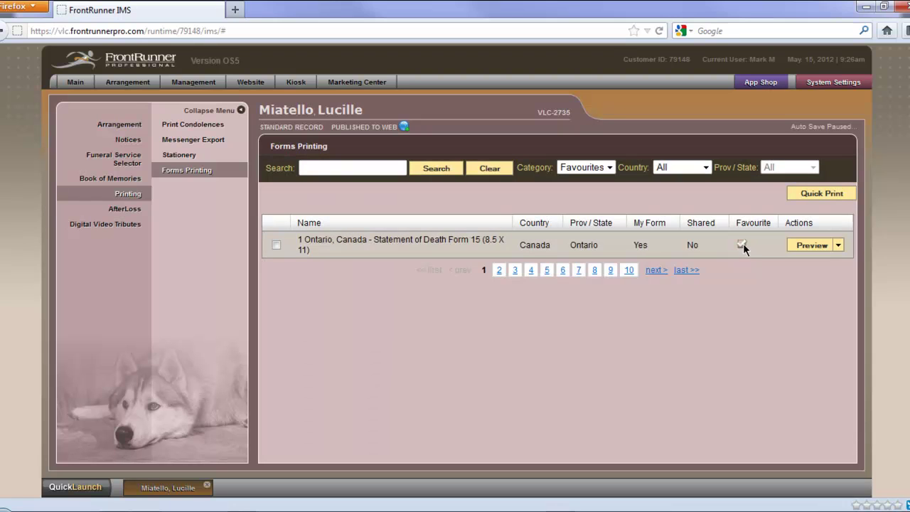
Step: Mark the copied "1 Ontario, Canada - Statement of Death Form 15" as a favourite and open its preview from the favourites list
left_click(743, 245)
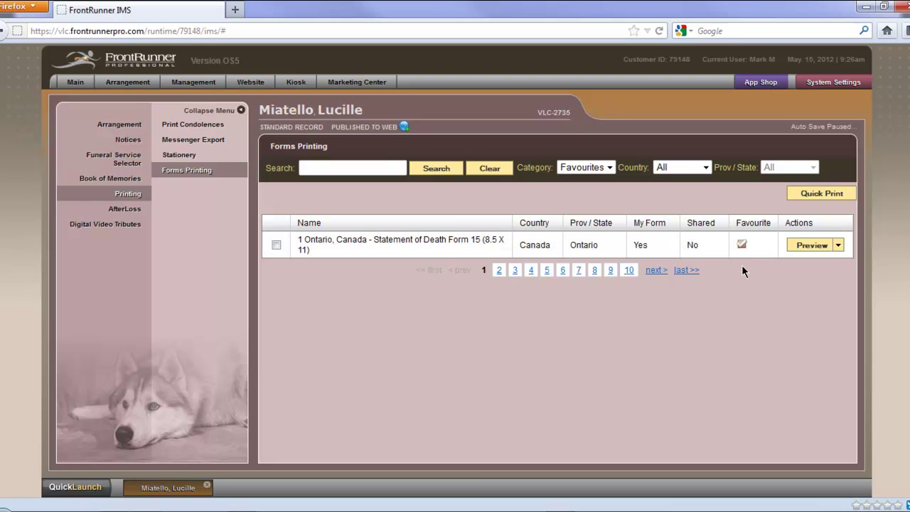
left_click(194, 176)
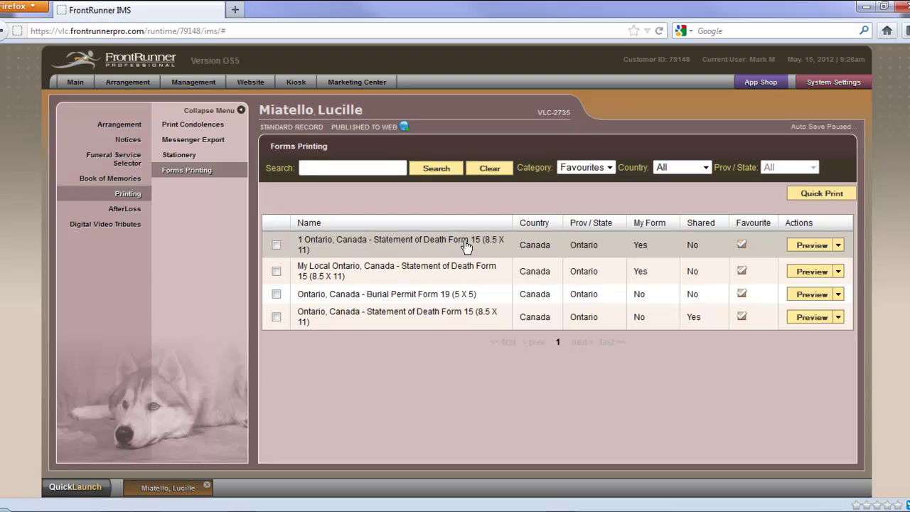
left_click(809, 246)
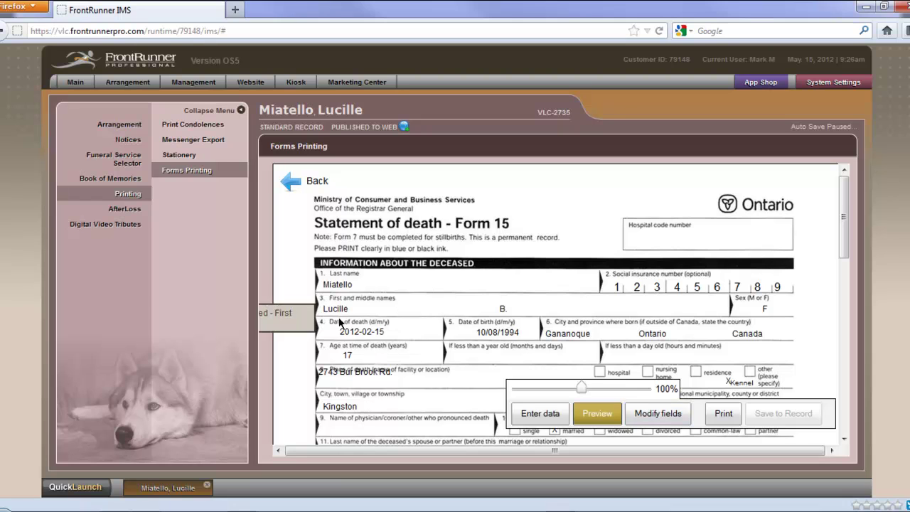
Step: Modify the copied form's Deceased - Last Name field to use Book Antiqua at size 14, and preview the form
left_click(643, 412)
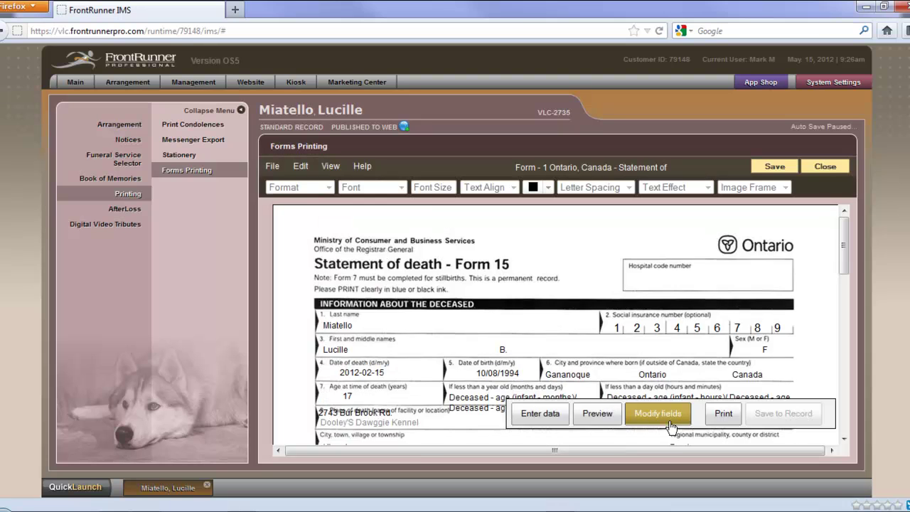
left_click(504, 325)
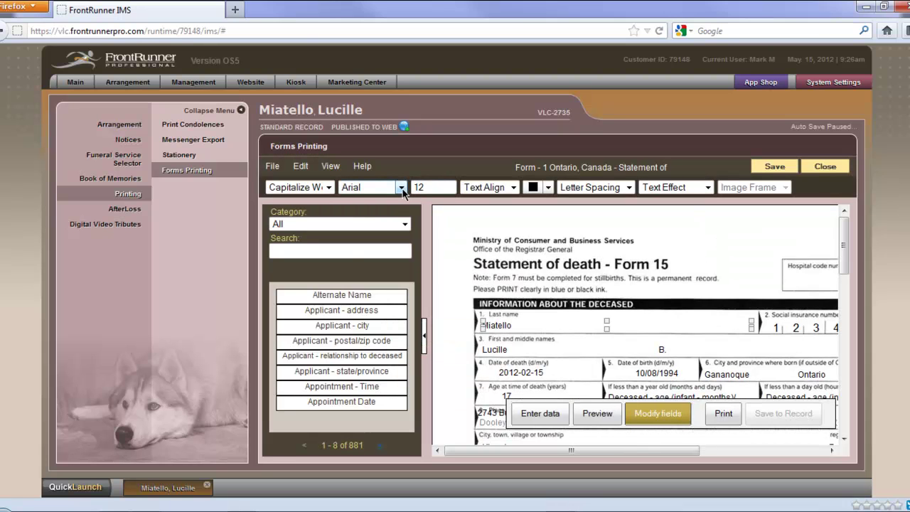
left_click(403, 188)
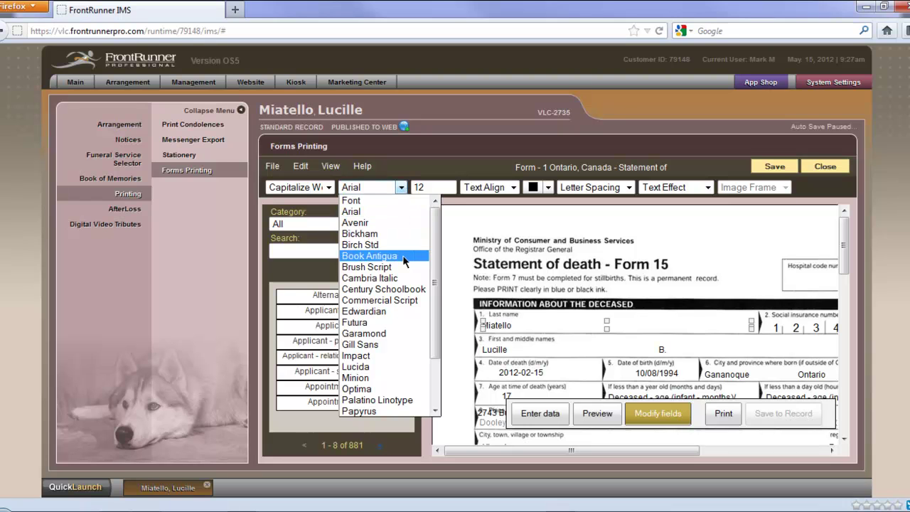
left_click(402, 249)
double_click(419, 187)
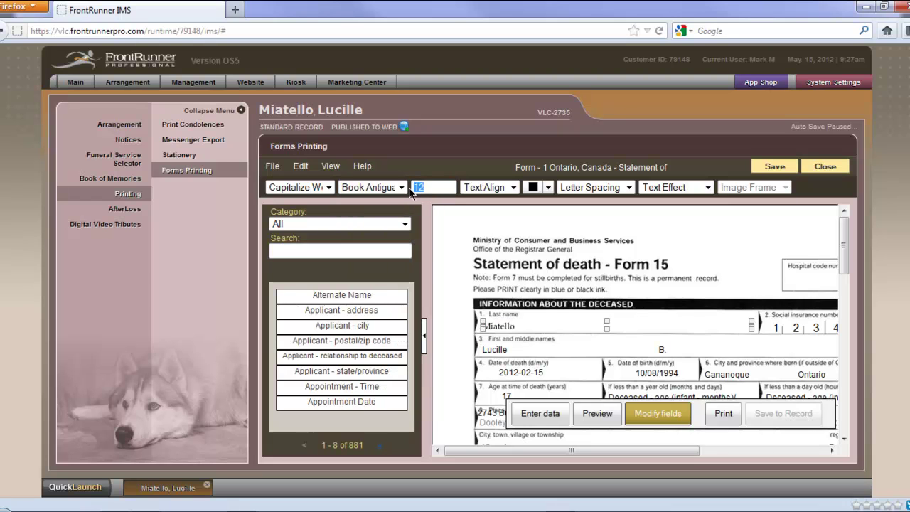
type("14")
left_click(659, 283)
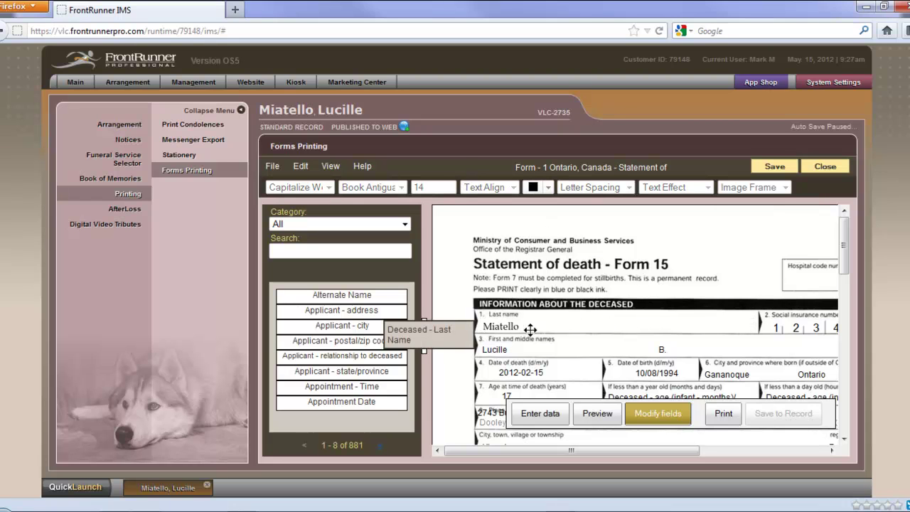
scroll(579, 345, "down", 1)
left_click(598, 413)
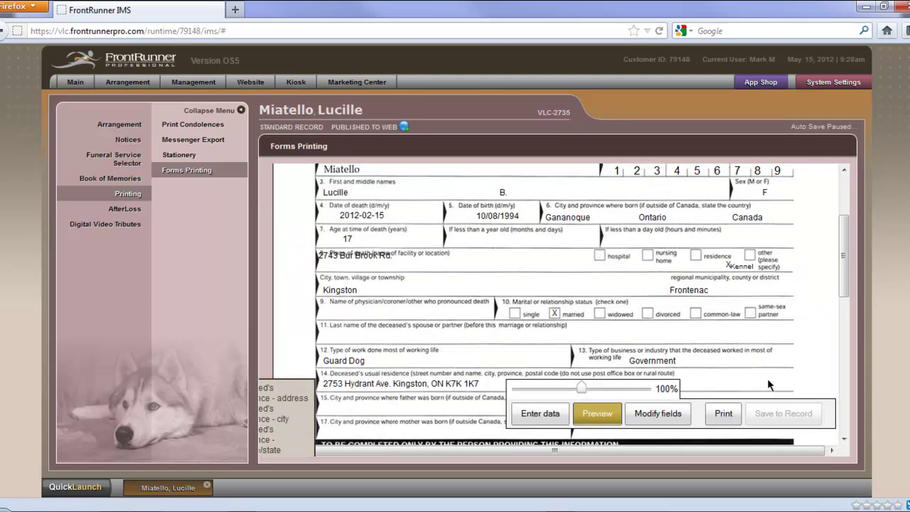